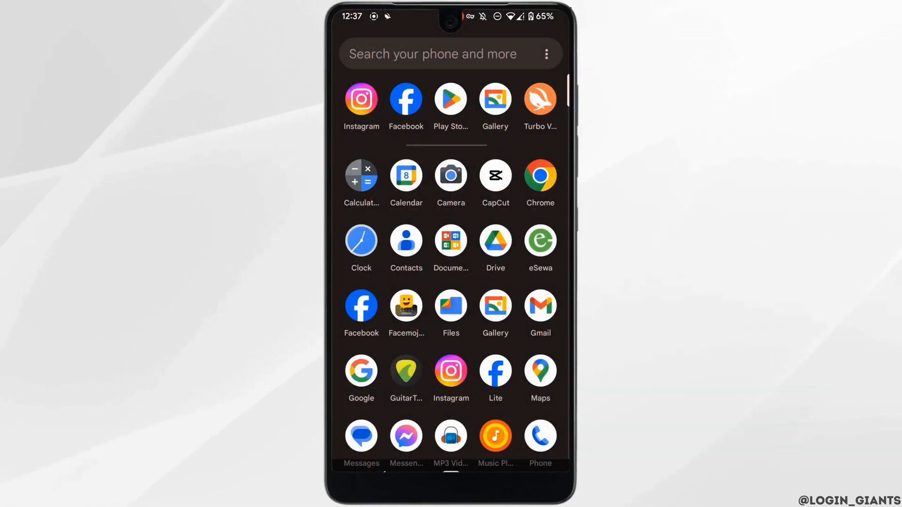
Launch Facebook and expand Settings & privacy from the menu for the Isabella page
{"action": "left_click", "coordinate": [406, 98]}
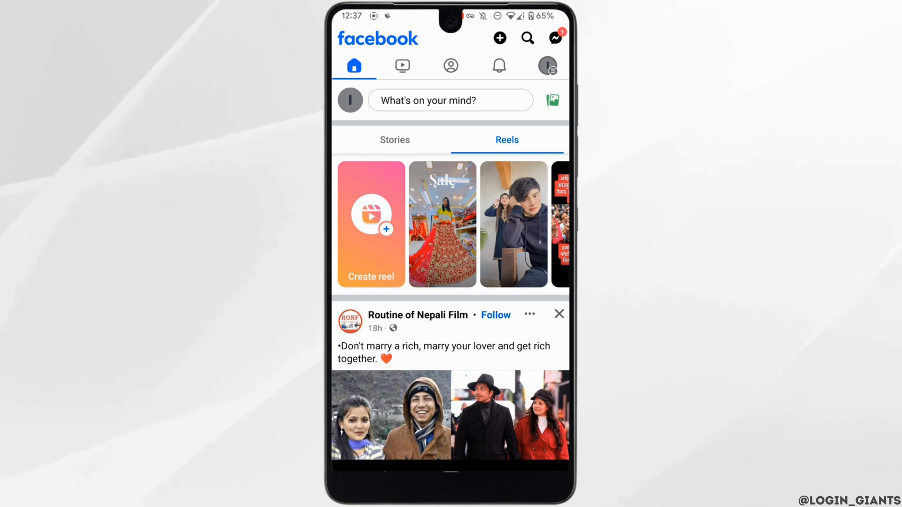
{"action": "left_click", "coordinate": [548, 65]}
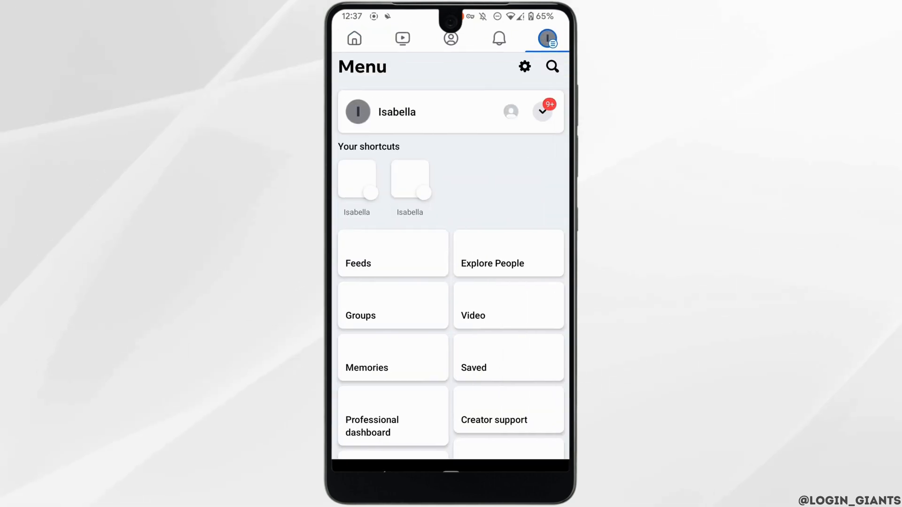
{"action": "scroll", "coordinate": [493, 382], "scroll_direction": "down", "scroll_amount": 8}
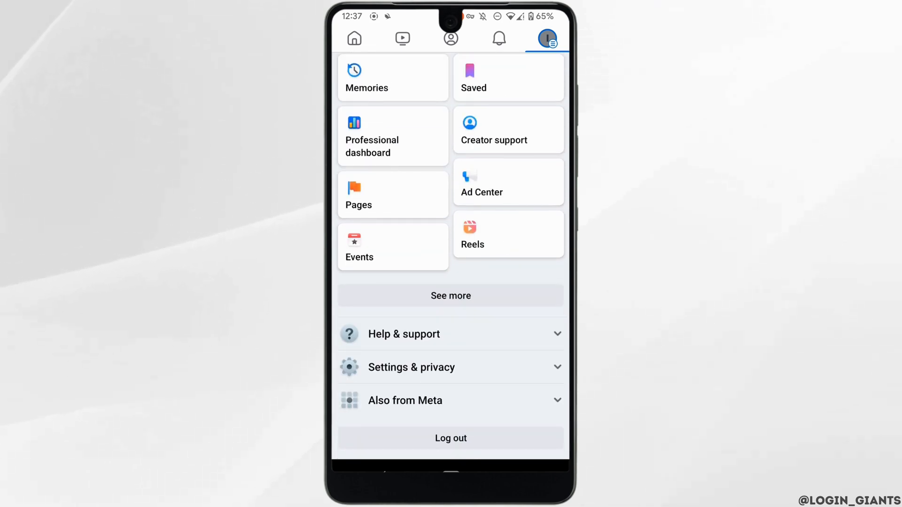
{"action": "left_click", "coordinate": [452, 367]}
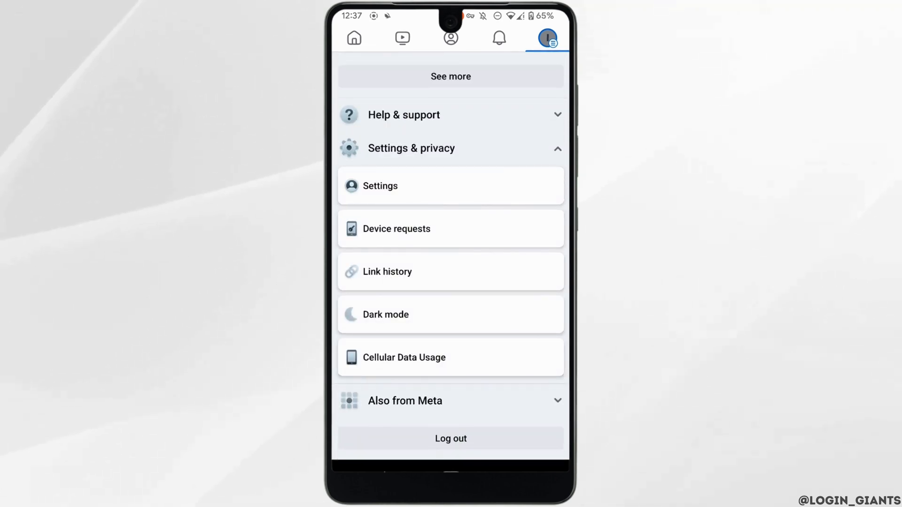
Reach the page's Name screen through Settings and Page setup
{"action": "left_click", "coordinate": [450, 186]}
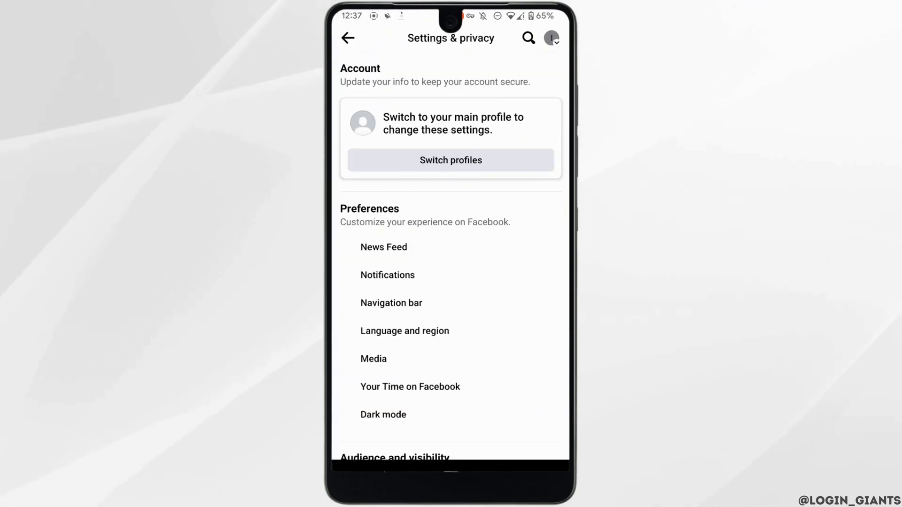
{"action": "scroll", "coordinate": [486, 352], "scroll_direction": "down", "scroll_amount": 5}
{"action": "scroll", "coordinate": [507, 282], "scroll_direction": "down", "scroll_amount": 3}
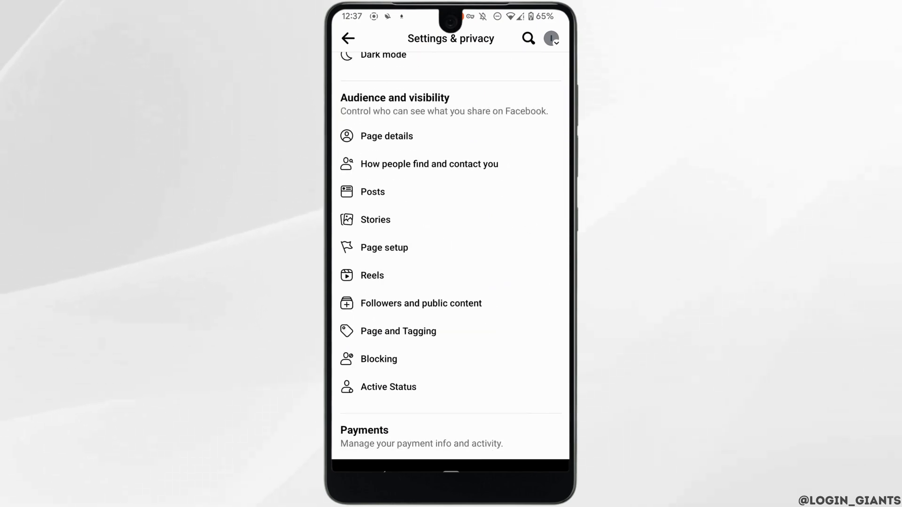
{"action": "left_click", "coordinate": [486, 259]}
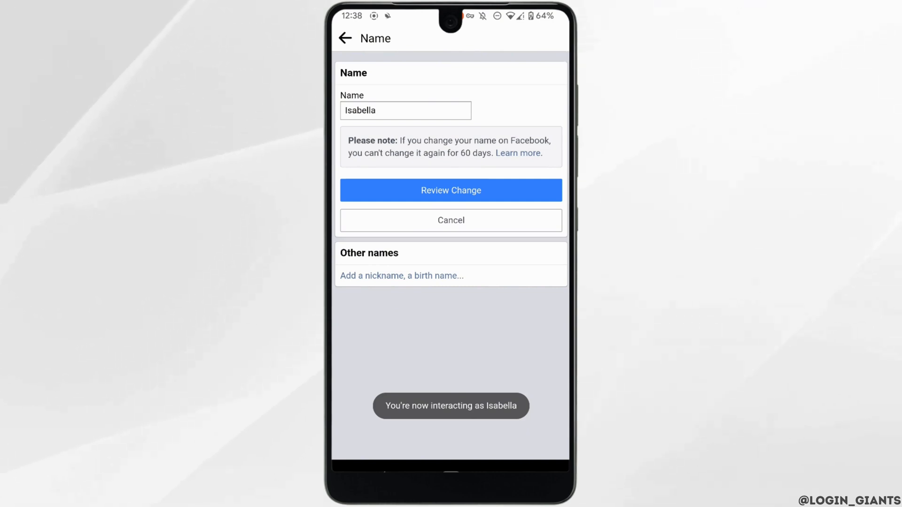
Replace the page name Isabella with Hannah in the Name field
{"action": "left_click", "coordinate": [405, 110]}
{"action": "key", "text": "BackSpace"}
{"action": "key", "text": "BackSpace"}
{"action": "key", "text": "BackSpace"}
{"action": "key", "text": "BackSpace"}
{"action": "key", "text": "BackSpace"}
{"action": "key", "text": "BackSpace"}
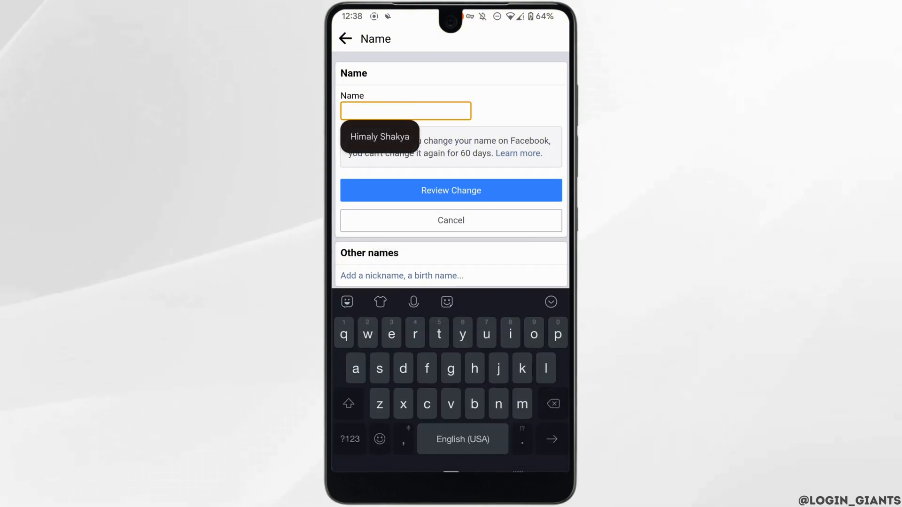
{"action": "type", "text": "Hannah"}
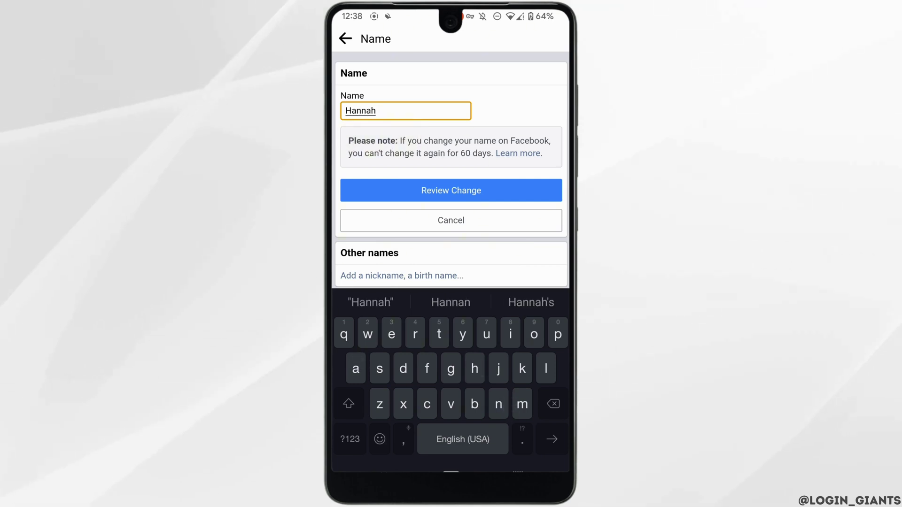
Submit the new name Hannah for review, reaching the Preview Your New Name screen
{"action": "left_click", "coordinate": [372, 190]}
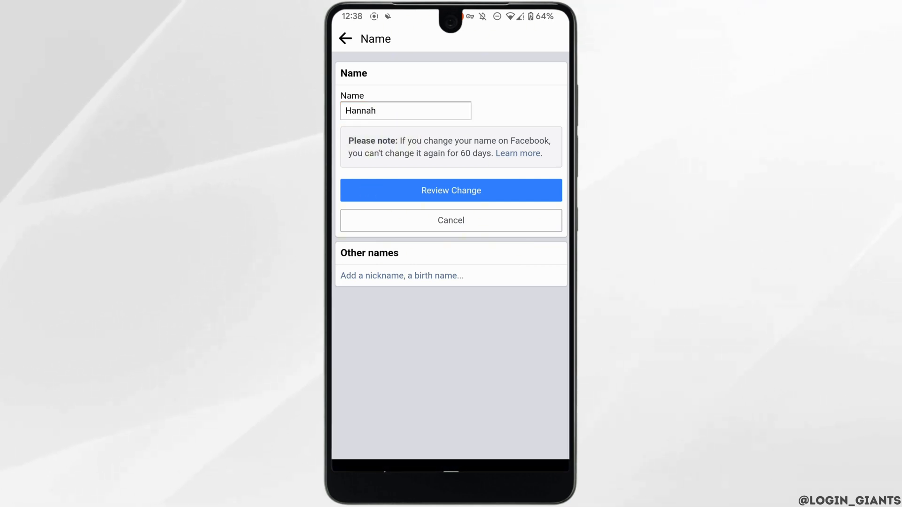